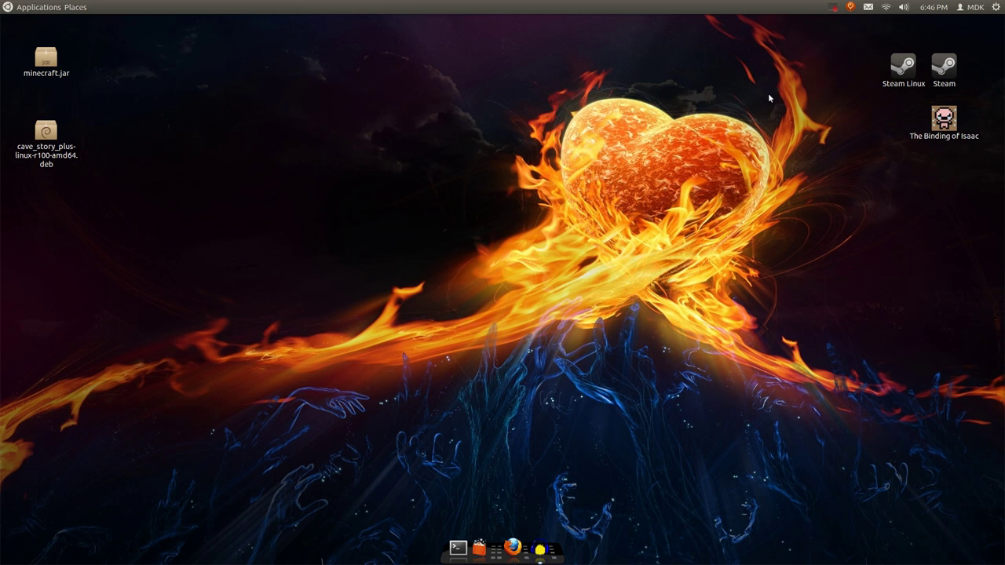
Step: Run archey in a new terminal to view the system information, move the window toward the desktop's centre, and close it
{"action": "key", "text": "ctrl+alt+t"}
{"action": "type", "text": "a"}
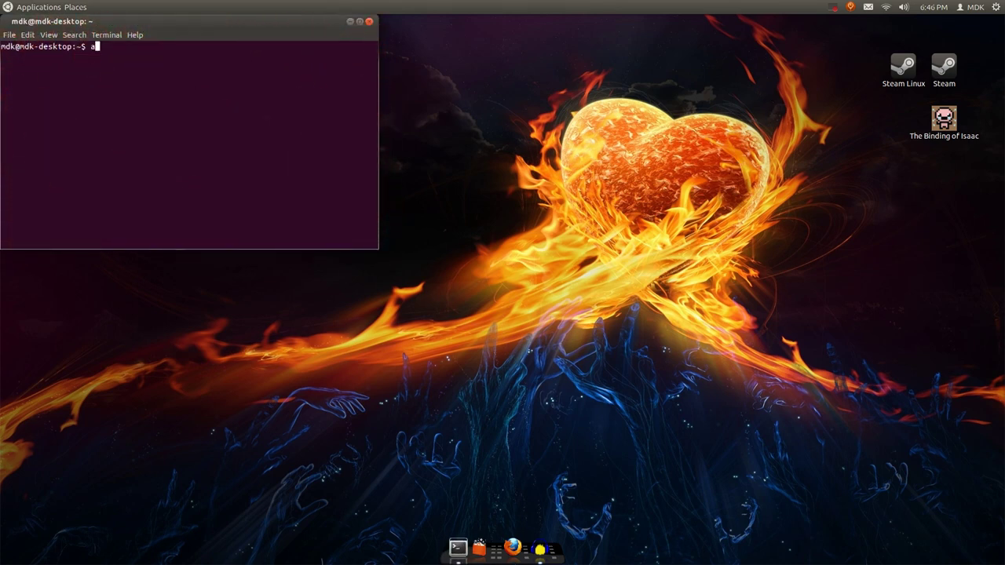
{"action": "type", "text": "rchey"}
{"action": "key", "text": "Return"}
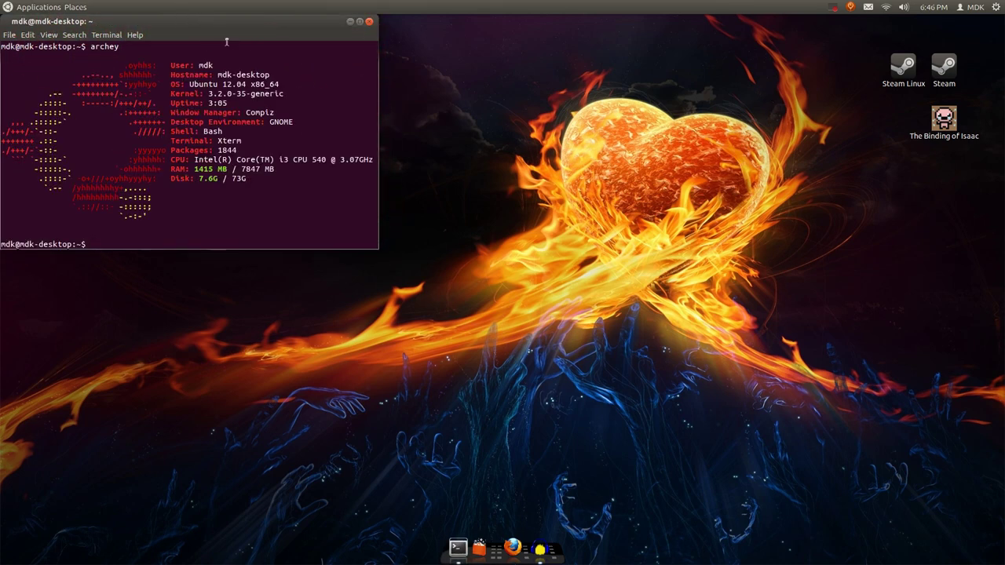
{"action": "left_click_drag", "start_coordinate": [226, 41], "coordinate": [458, 129]}
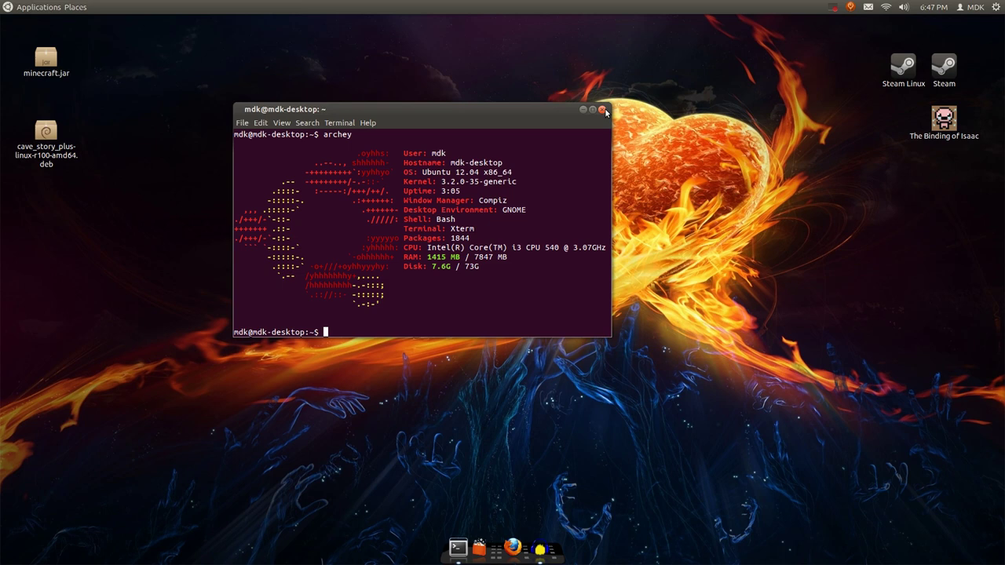
{"action": "left_click", "coordinate": [603, 110]}
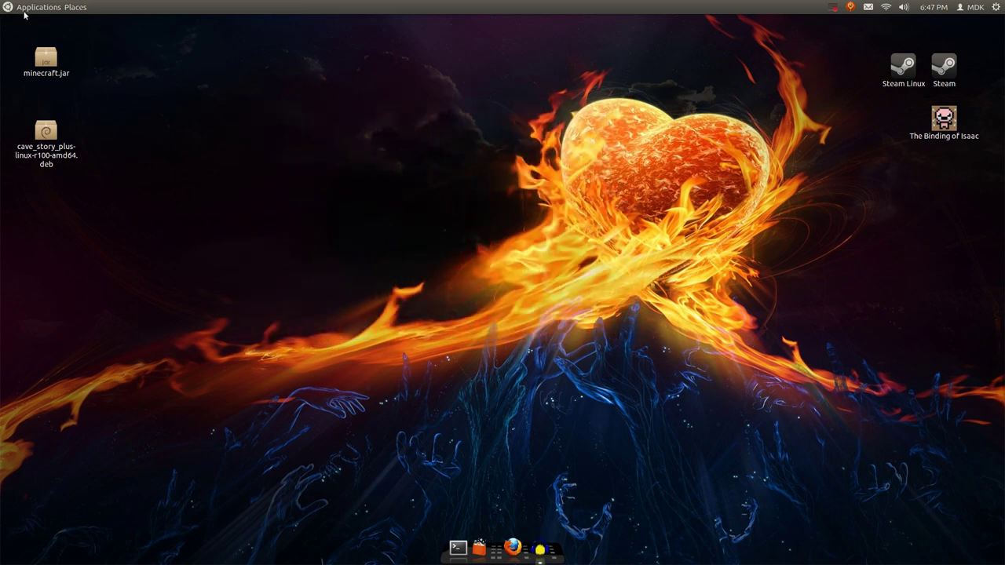
Step: Look through the Places locations and the list of recent documents without opening anything
{"action": "left_click", "coordinate": [34, 9]}
{"action": "left_click", "coordinate": [591, 179]}
{"action": "left_click", "coordinate": [35, 7]}
{"action": "mouse_move", "coordinate": [75, 7]}
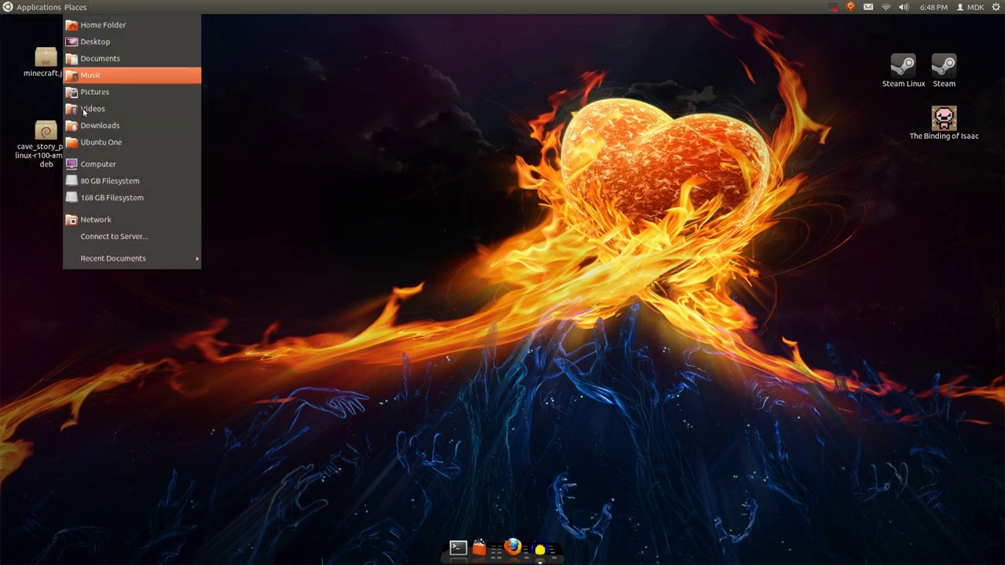
{"action": "mouse_move", "coordinate": [157, 267]}
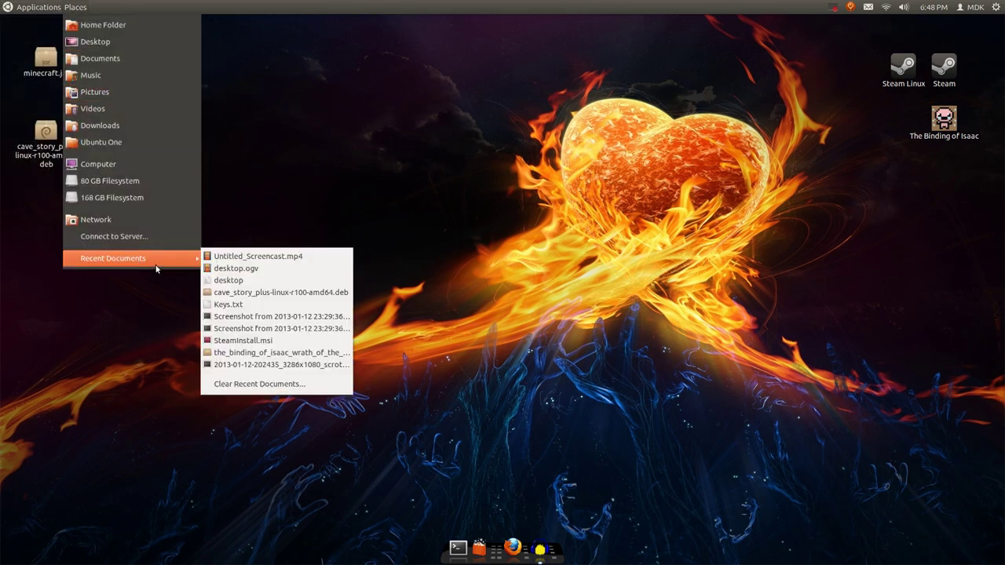
{"action": "left_click", "coordinate": [596, 121]}
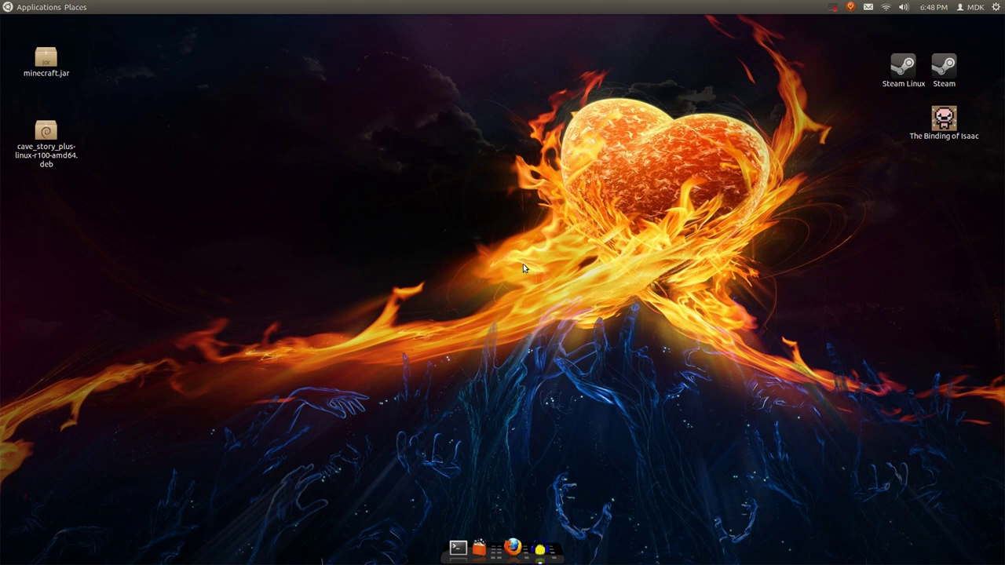
Step: Open, close and reopen a terminal window, and move it across the desktop to view the window effects
{"action": "key", "text": "ctrl+alt+t"}
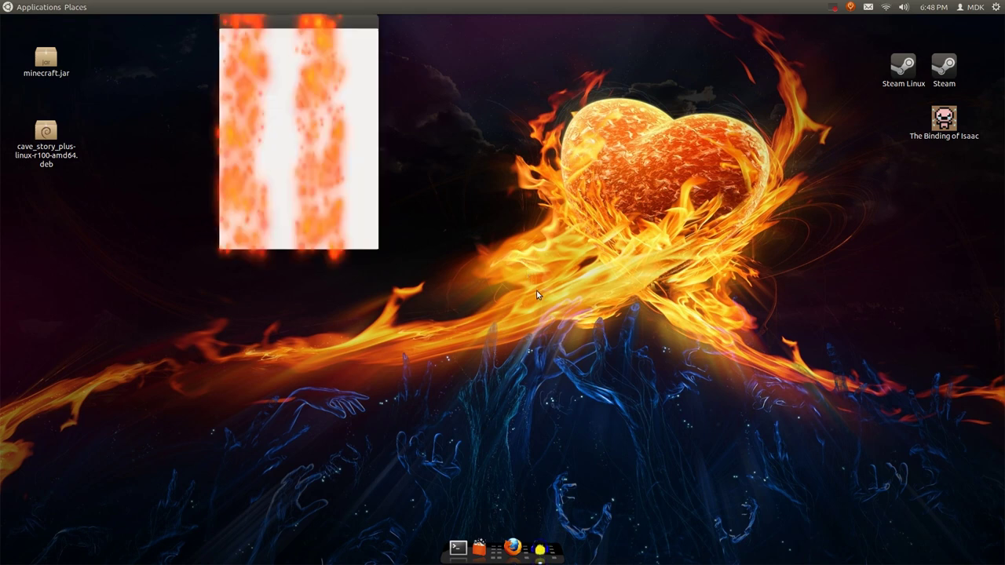
{"action": "left_click", "coordinate": [369, 22]}
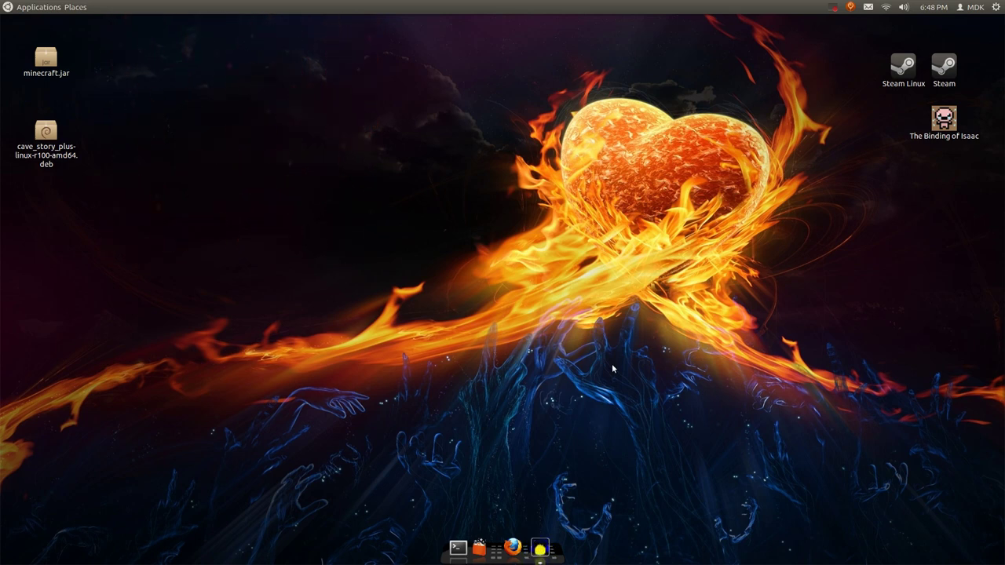
{"action": "key", "text": "ctrl+alt+t"}
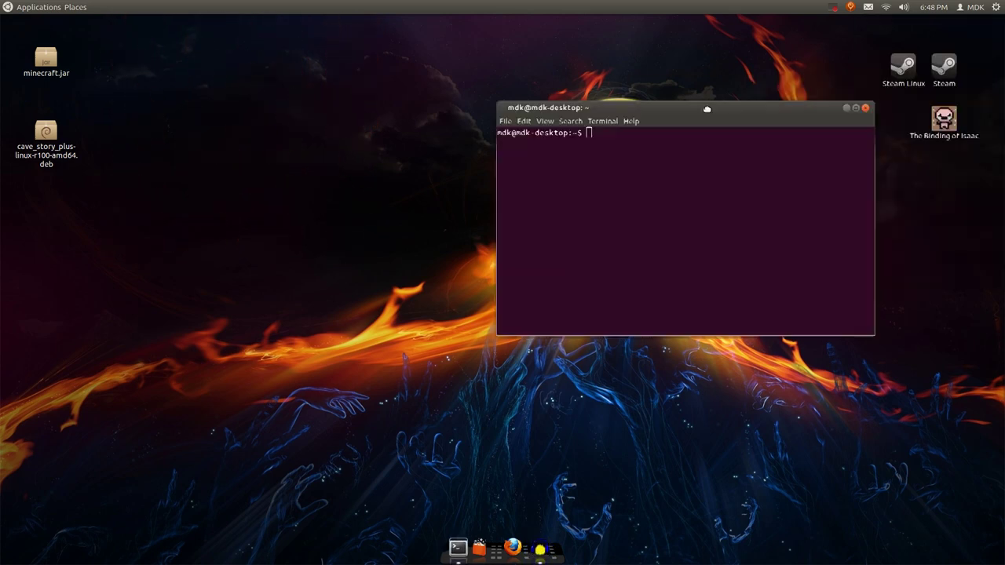
{"action": "left_click_drag", "start_coordinate": [763, 101], "coordinate": [480, 110]}
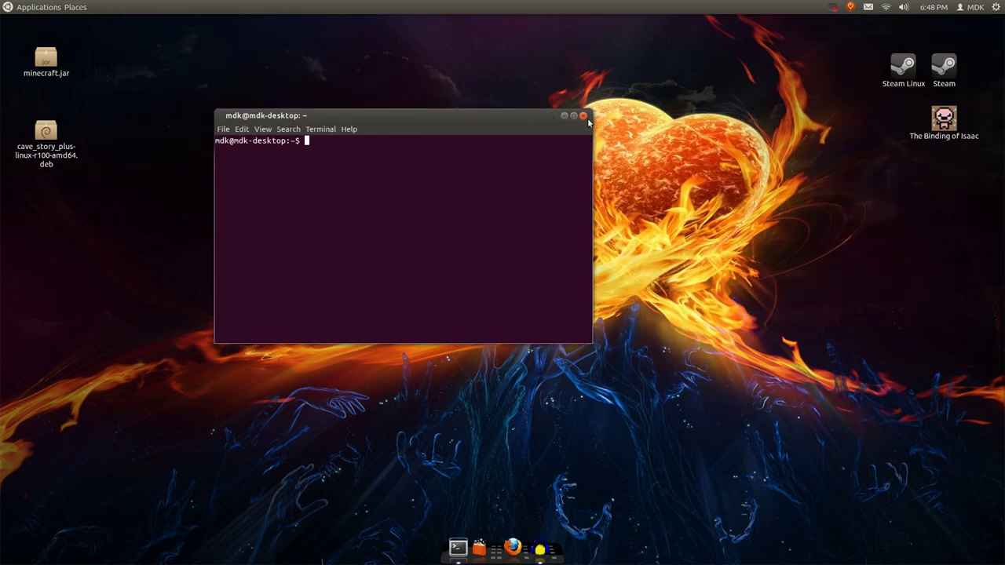
Step: Examine the system details with archey in the open terminal, and close the terminal window
{"action": "type", "text": "archey"}
{"action": "key", "text": "Return"}
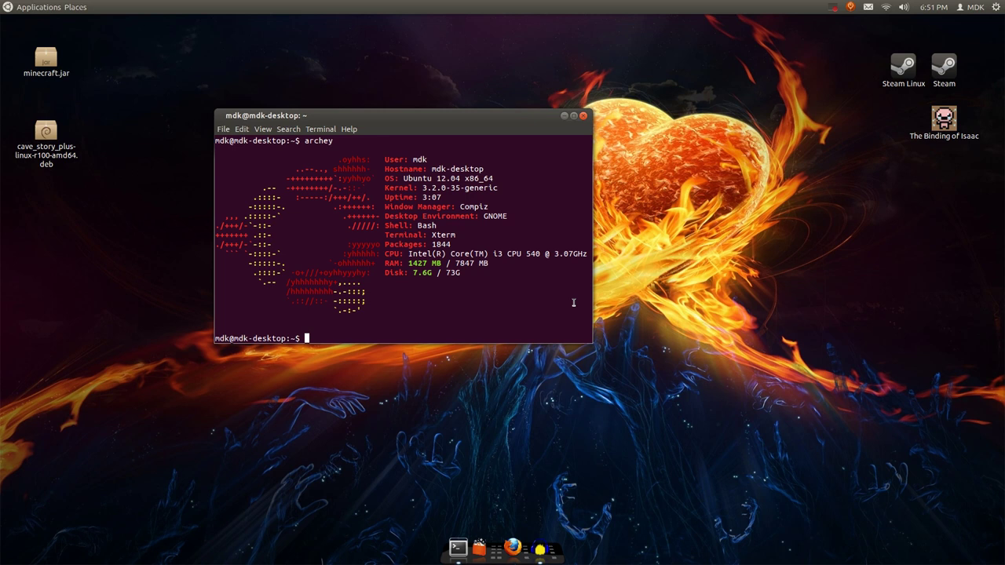
{"action": "left_click", "coordinate": [776, 334]}
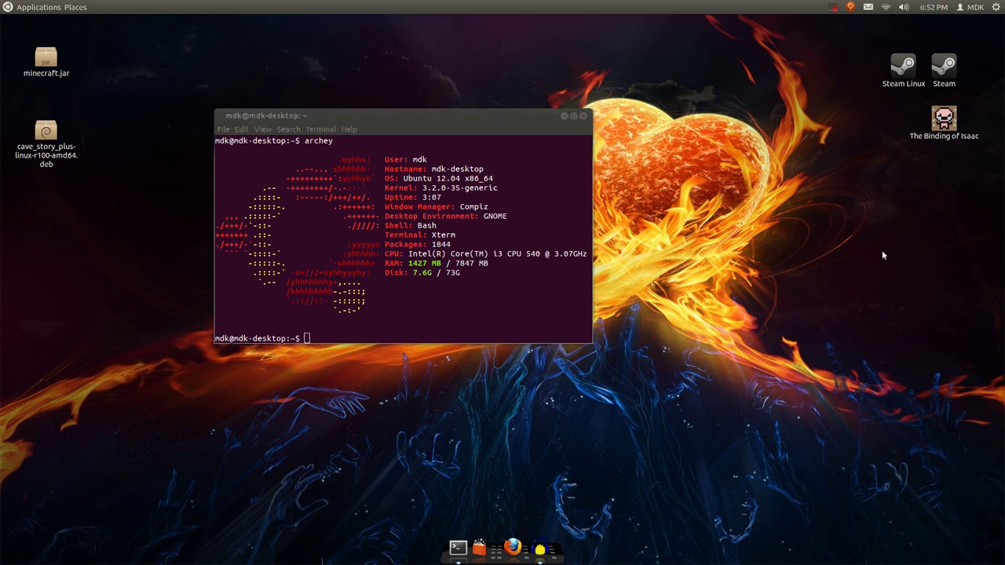
{"action": "left_click", "coordinate": [583, 116]}
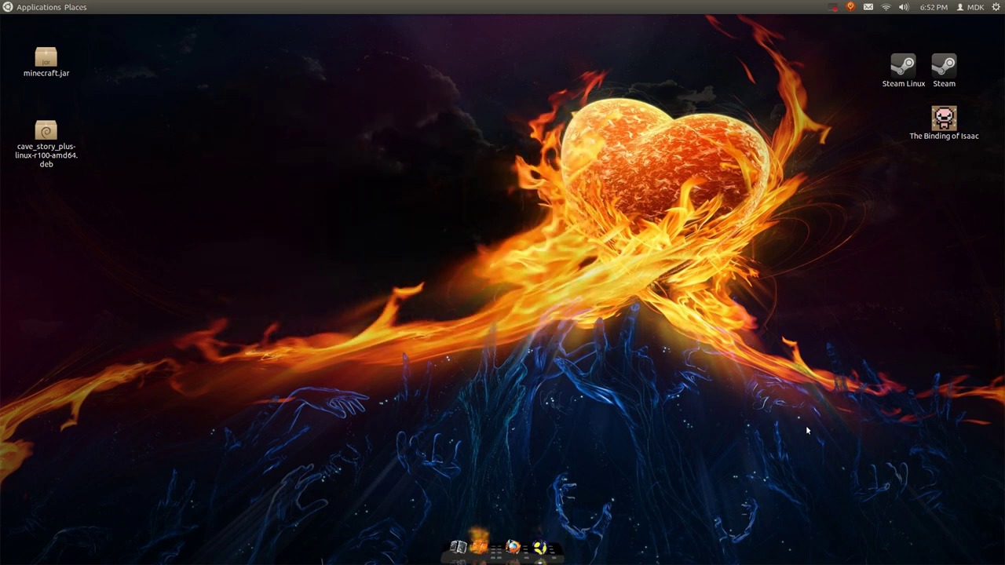
Step: Look at the Cairo-Dock and Audacity options available from Audacity's dock icon, and dismiss them
{"action": "right_click", "coordinate": [534, 544]}
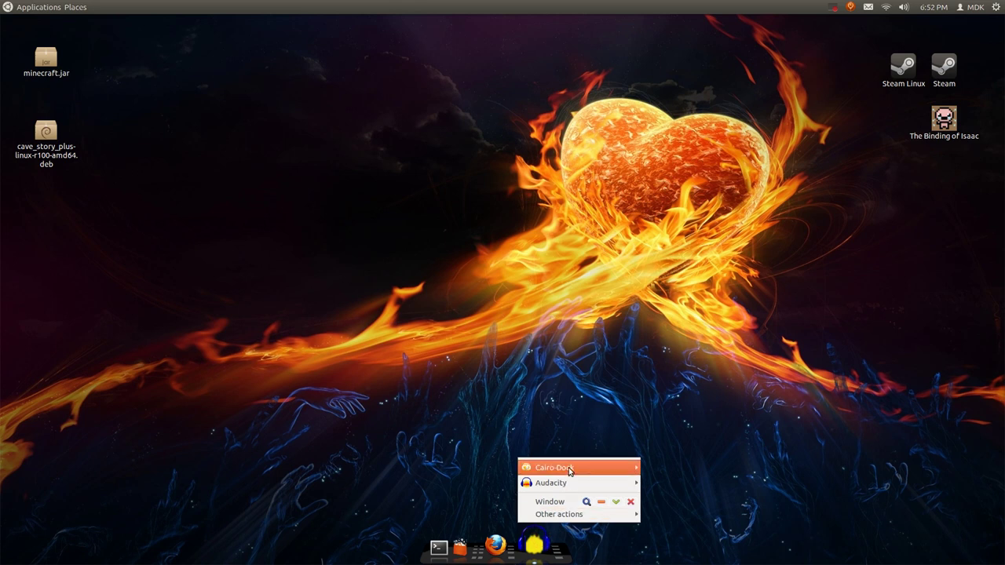
{"action": "mouse_move", "coordinate": [570, 469]}
{"action": "left_click", "coordinate": [675, 300]}
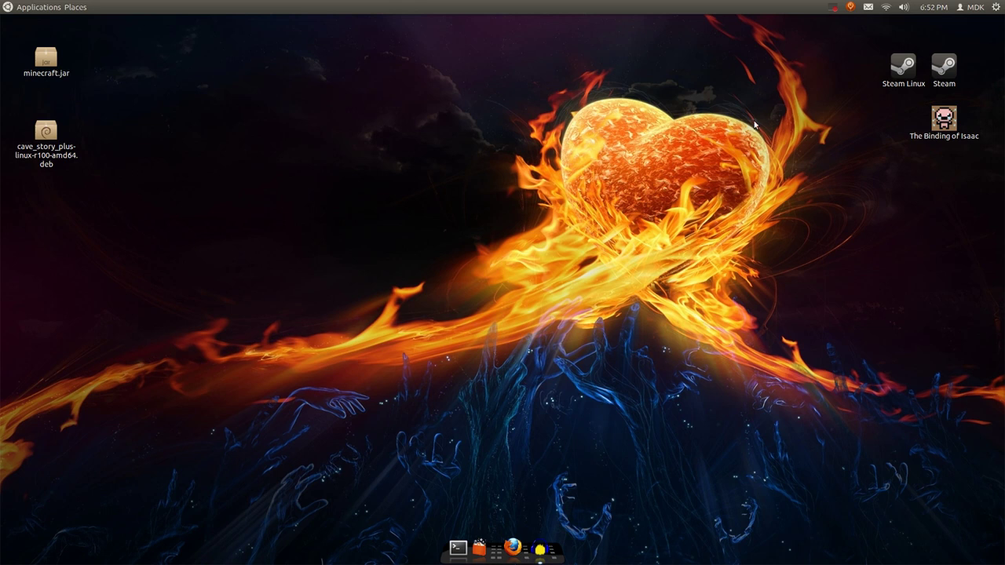
Step: Search for Spotify and Steam in the Kupfer launcher without launching either, and dismiss the launcher
{"action": "left_click", "coordinate": [851, 7]}
{"action": "left_click", "coordinate": [587, 184]}
{"action": "key", "text": "ctrl+space"}
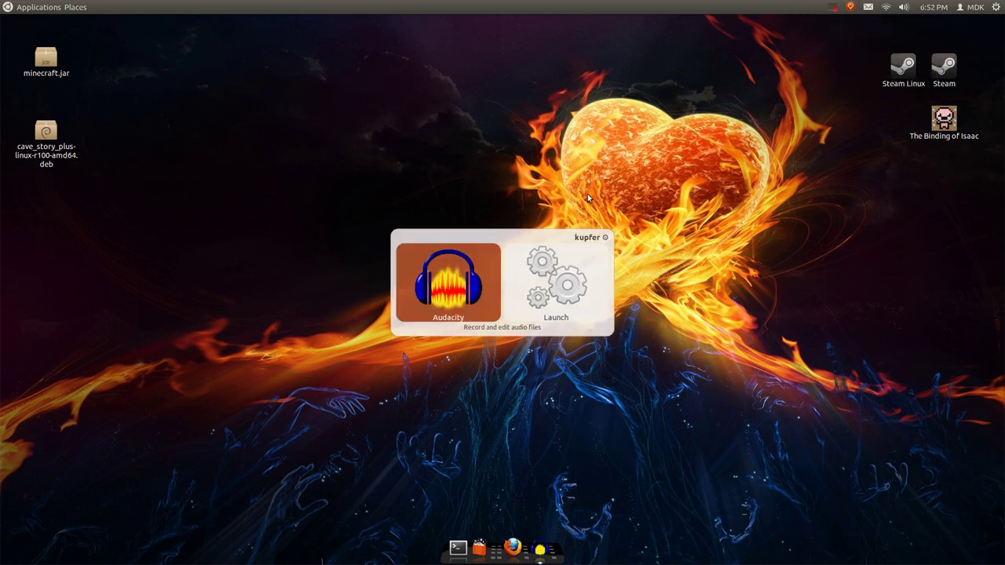
{"action": "key", "text": "BackSpace"}
{"action": "type", "text": "spo"}
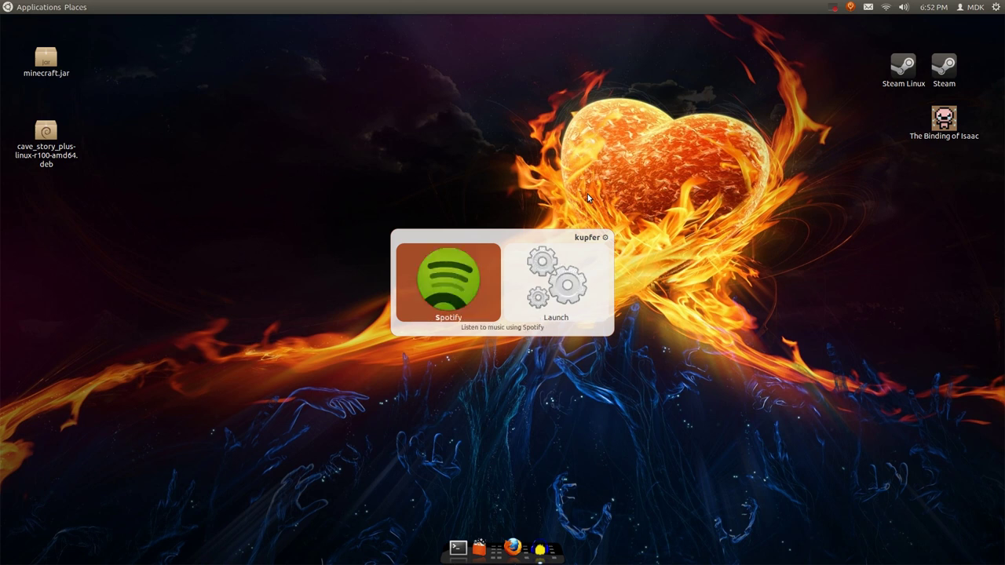
{"action": "key", "text": "Escape"}
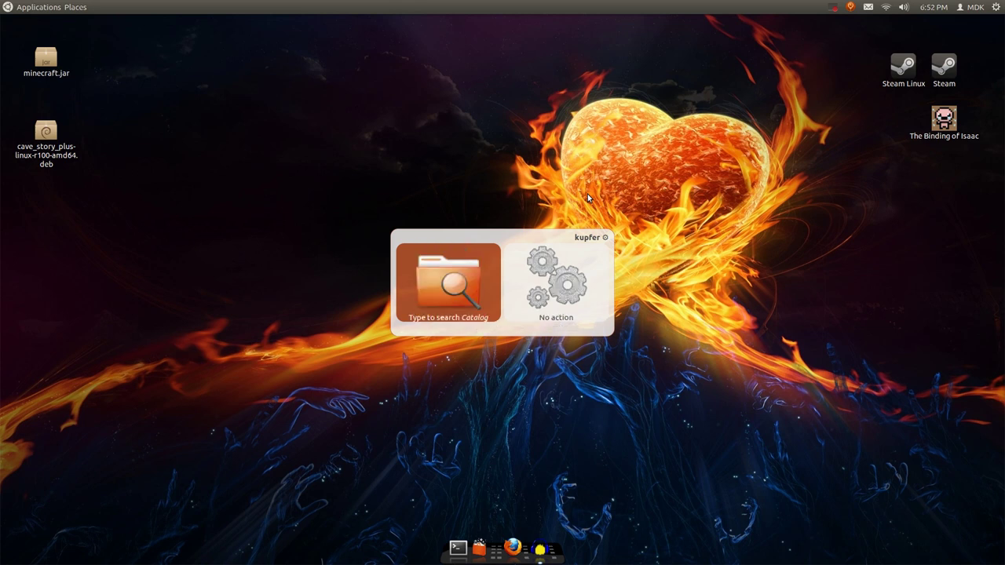
{"action": "type", "text": "steam"}
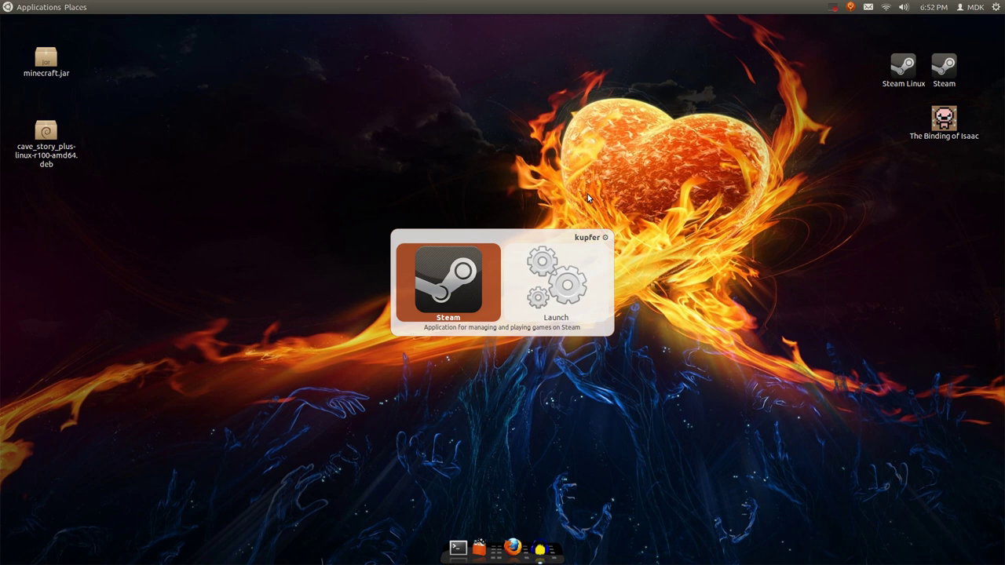
{"action": "key", "text": "Escape"}
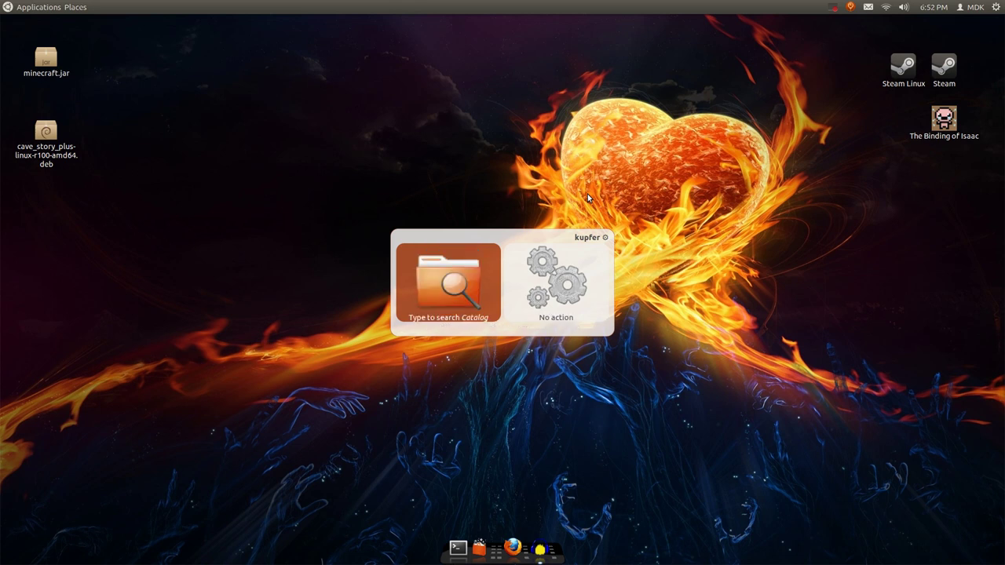
{"action": "key", "text": "Escape"}
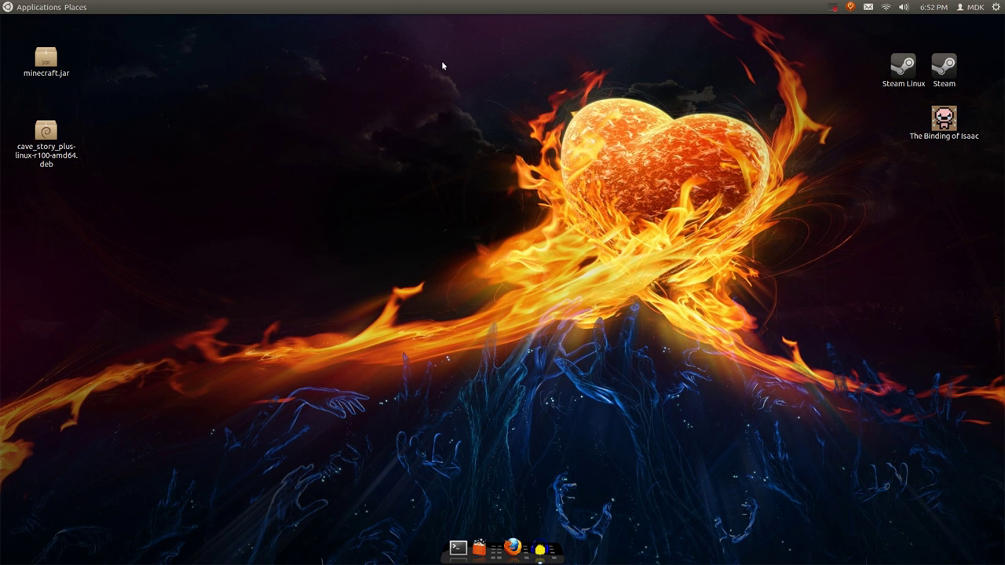
Step: Browse the installed application categories, including Accessories, Graphics, Sound & Video and Universal Access, without launching anything
{"action": "right_click", "coordinate": [581, 241]}
{"action": "left_click", "coordinate": [427, 199]}
{"action": "left_click", "coordinate": [59, 11]}
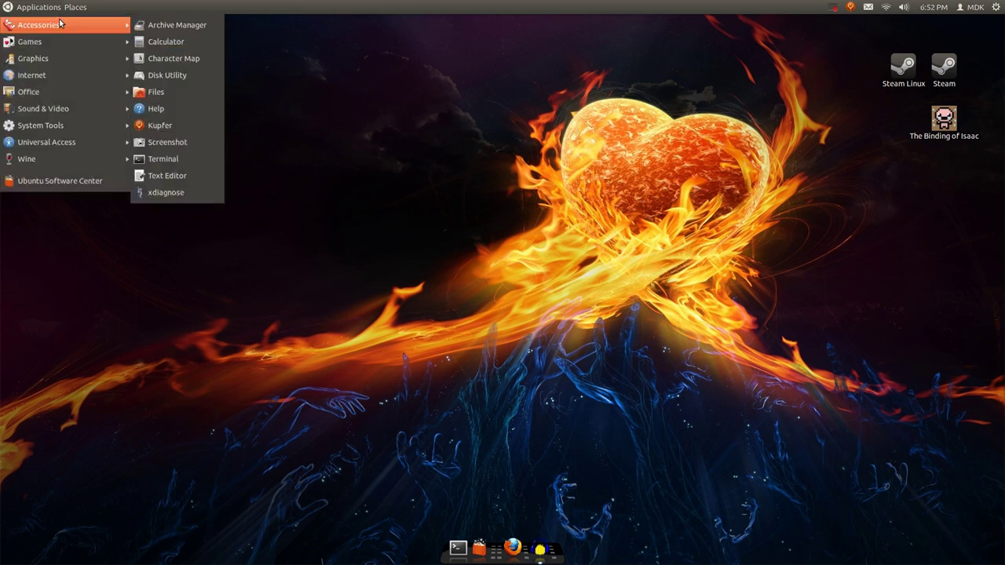
{"action": "mouse_move", "coordinate": [63, 44]}
{"action": "mouse_move", "coordinate": [73, 60]}
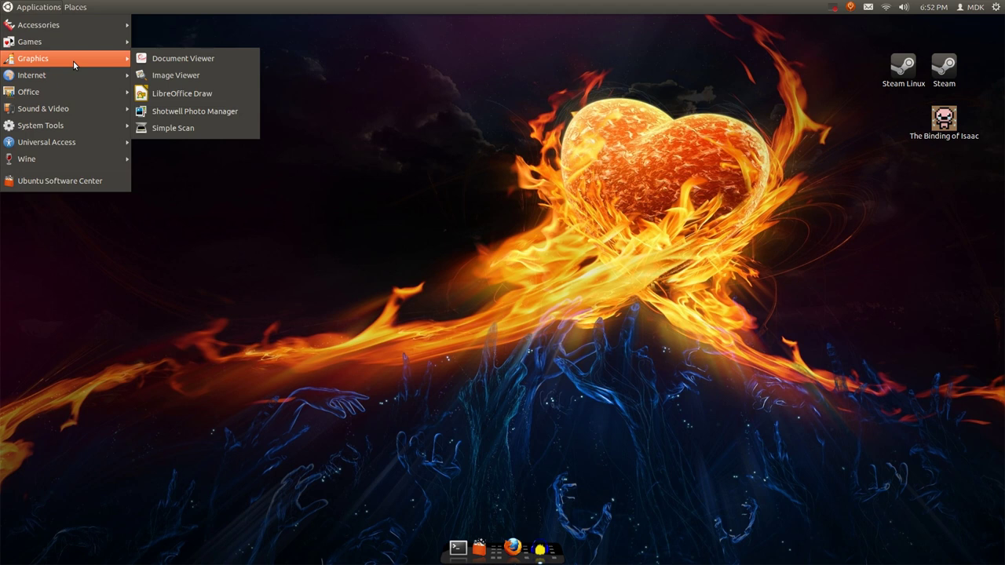
{"action": "mouse_move", "coordinate": [96, 79]}
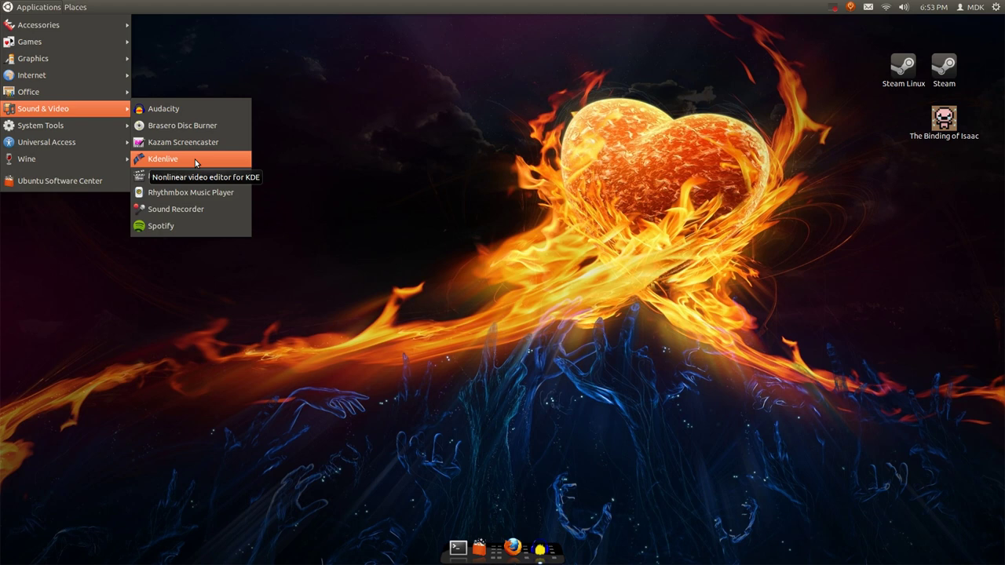
{"action": "mouse_move", "coordinate": [105, 130]}
{"action": "mouse_move", "coordinate": [167, 132]}
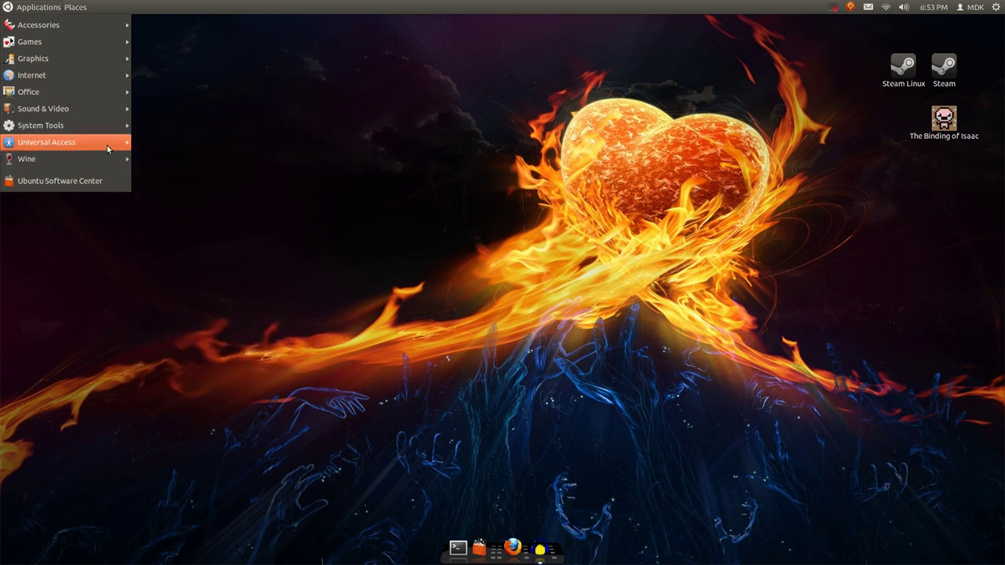
{"action": "left_click", "coordinate": [762, 163]}
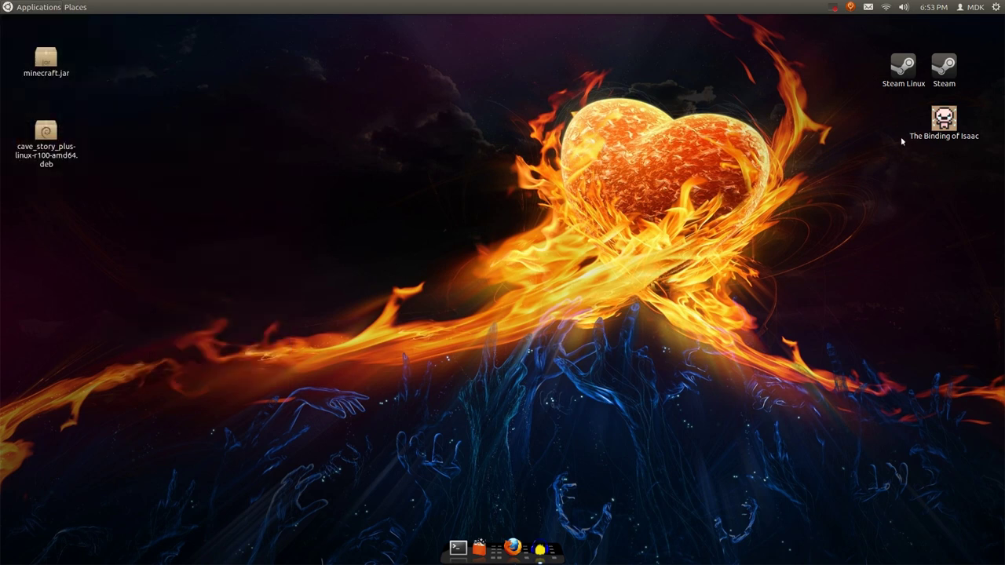